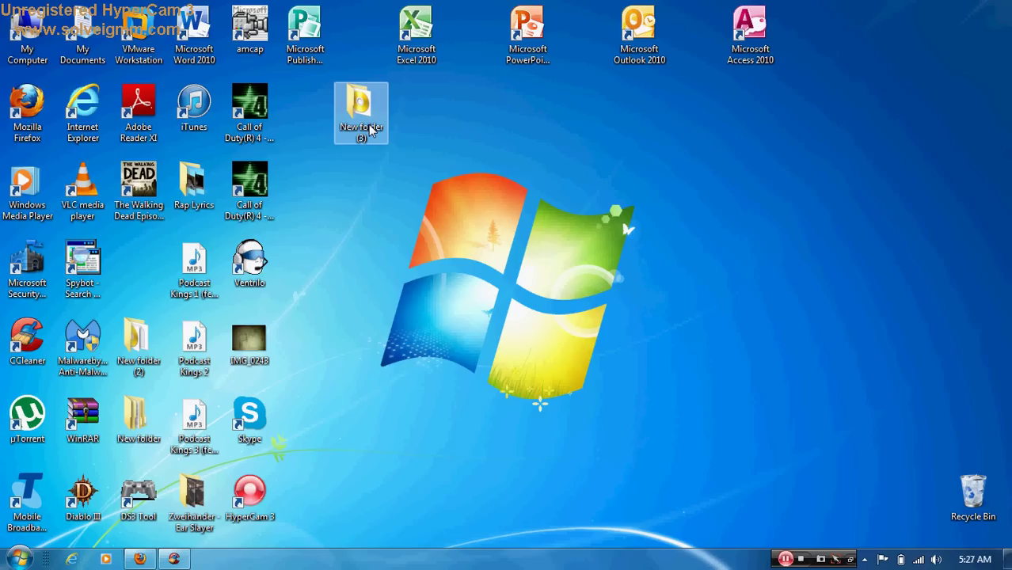
# - In New folder (3)'s Properties, tick Hidden and leave the advanced attributes unchanged
pyautogui.rightClick(372, 131)
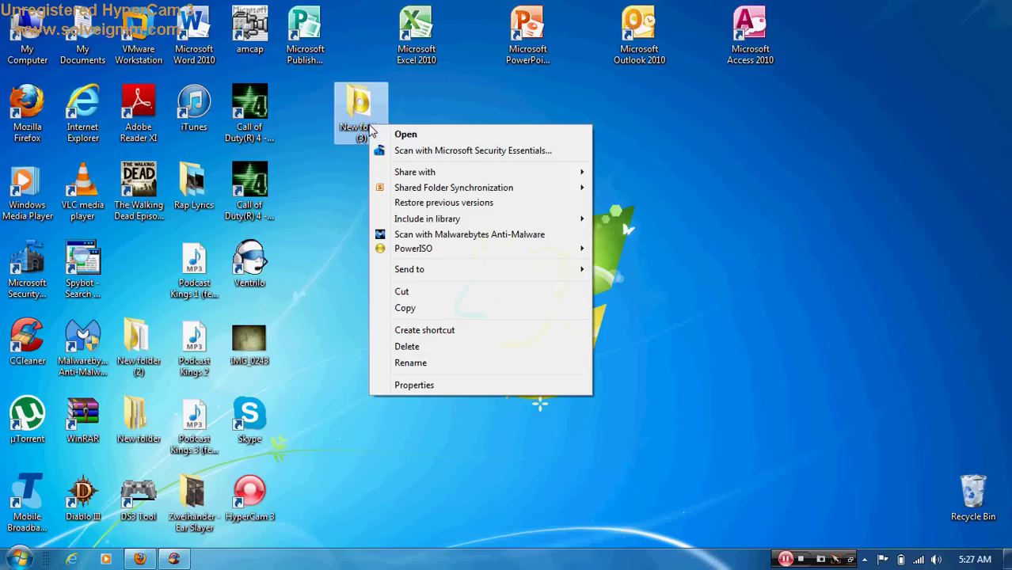
pyautogui.click(420, 386)
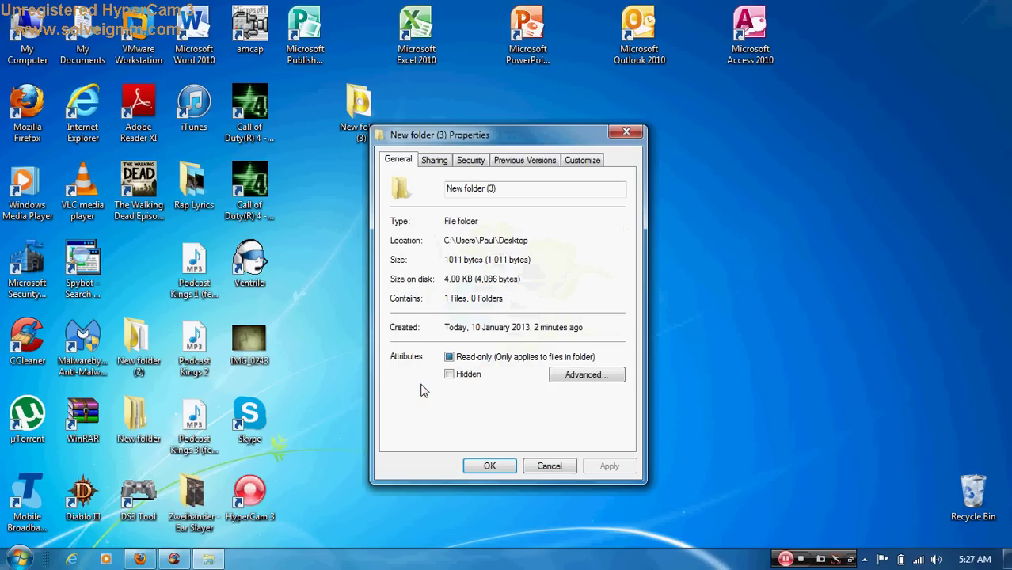
pyautogui.click(452, 378)
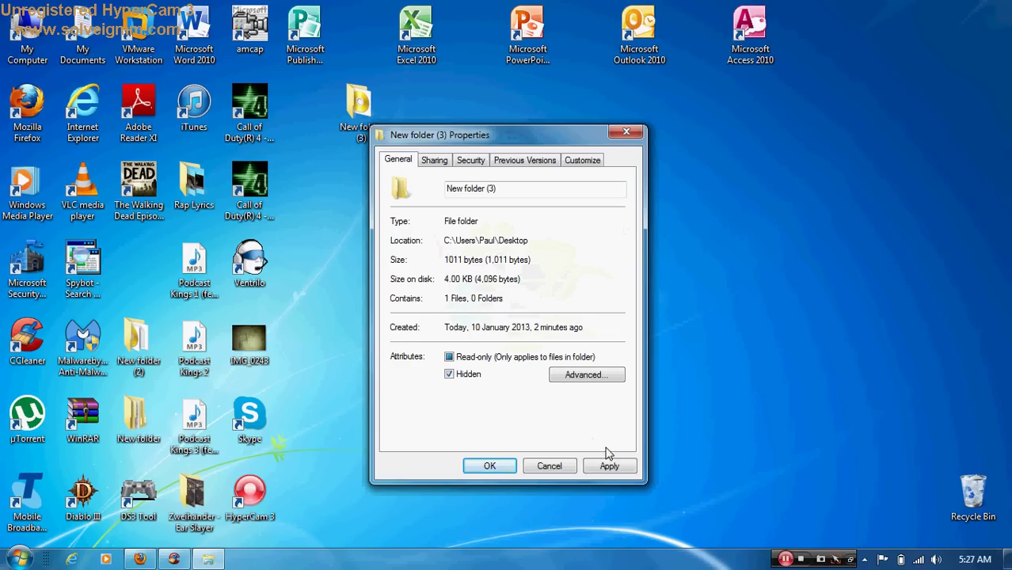
pyautogui.click(582, 377)
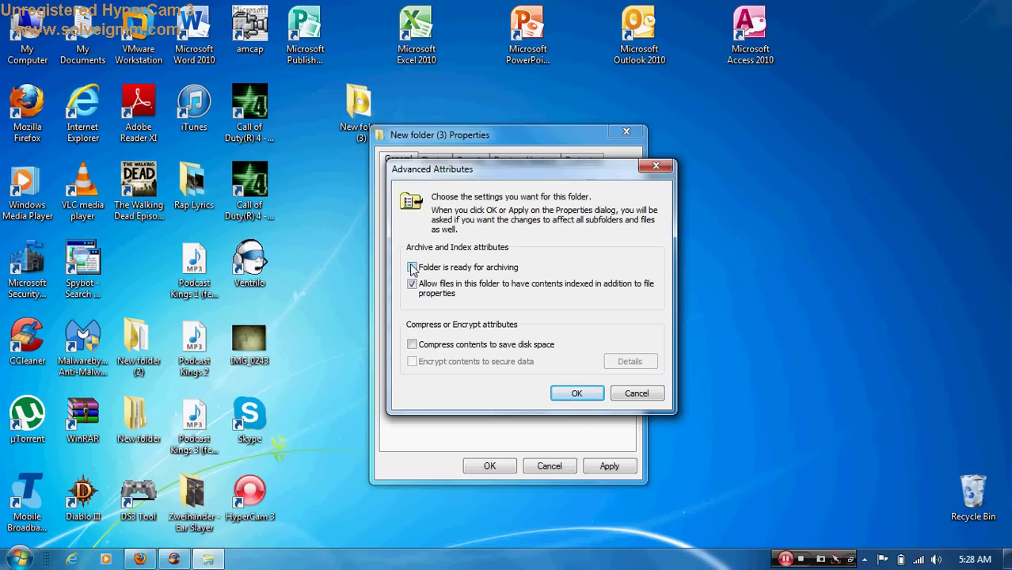
pyautogui.click(412, 268)
pyautogui.click(412, 267)
pyautogui.click(576, 394)
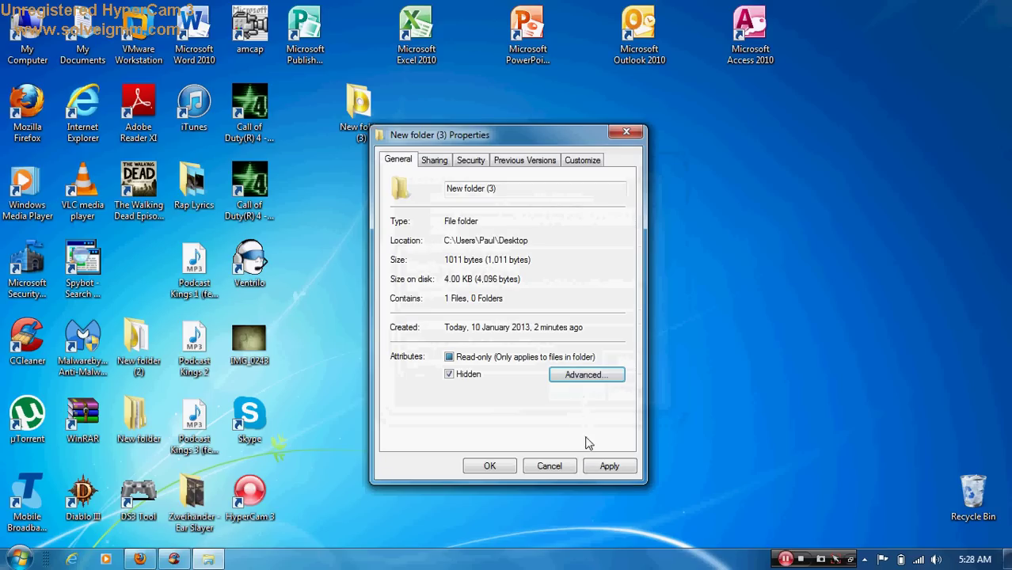
# - Apply Hidden to the folder, its subfolders and files, granting administrator permission
pyautogui.click(604, 469)
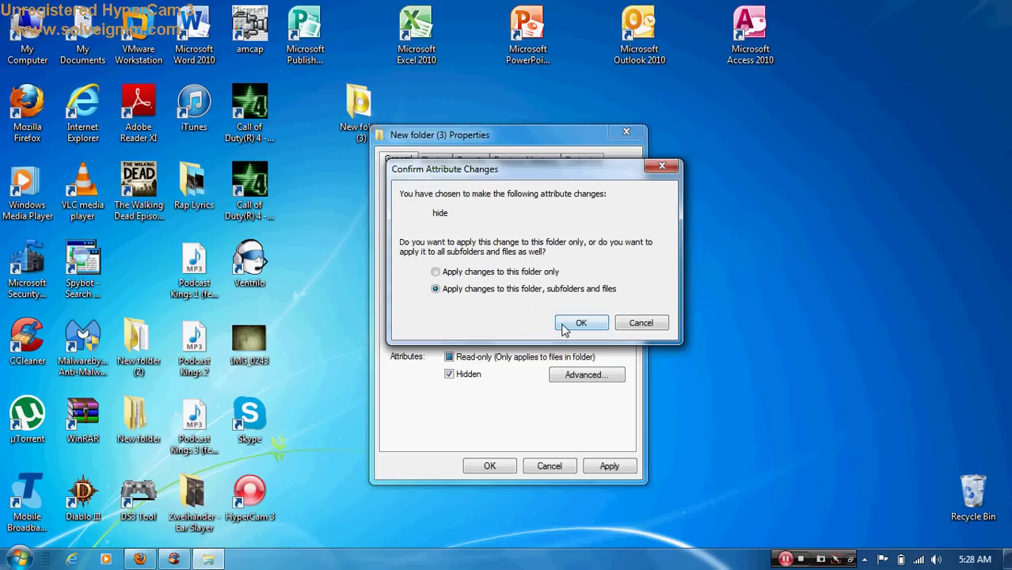
pyautogui.click(564, 328)
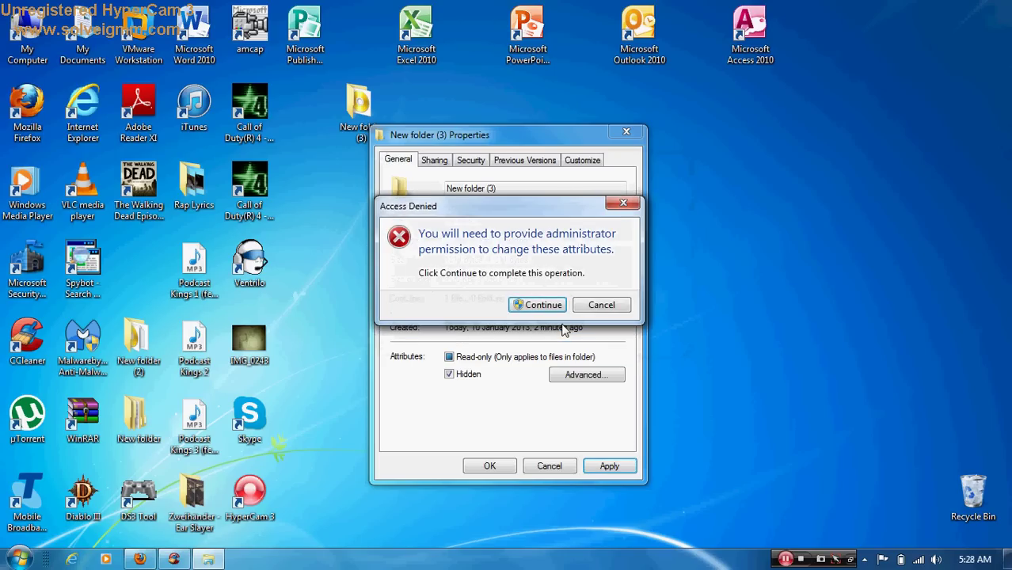
pyautogui.click(544, 306)
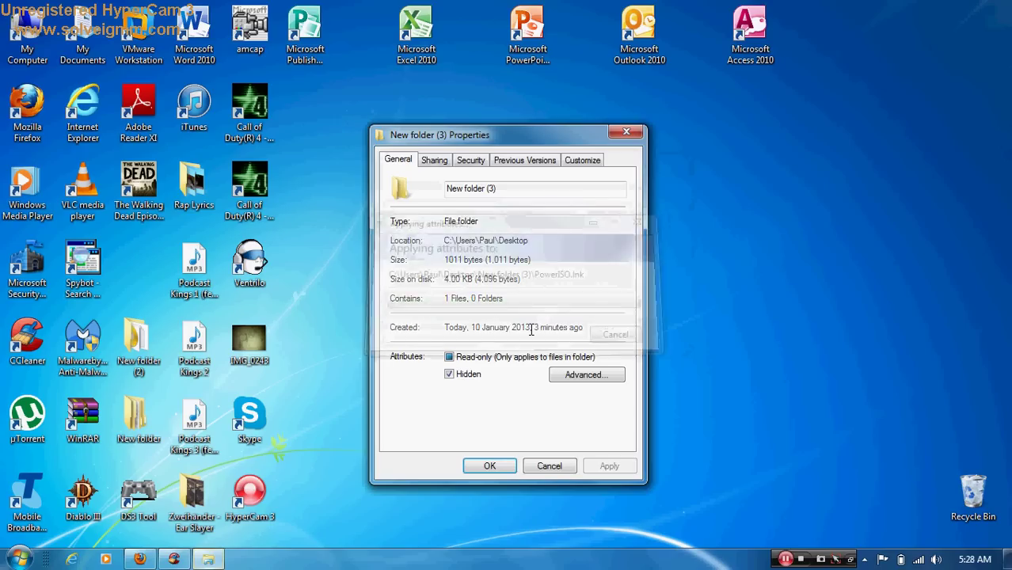
# - Close the folder's Properties and go to the Control Panel from the Start menu
pyautogui.click(487, 467)
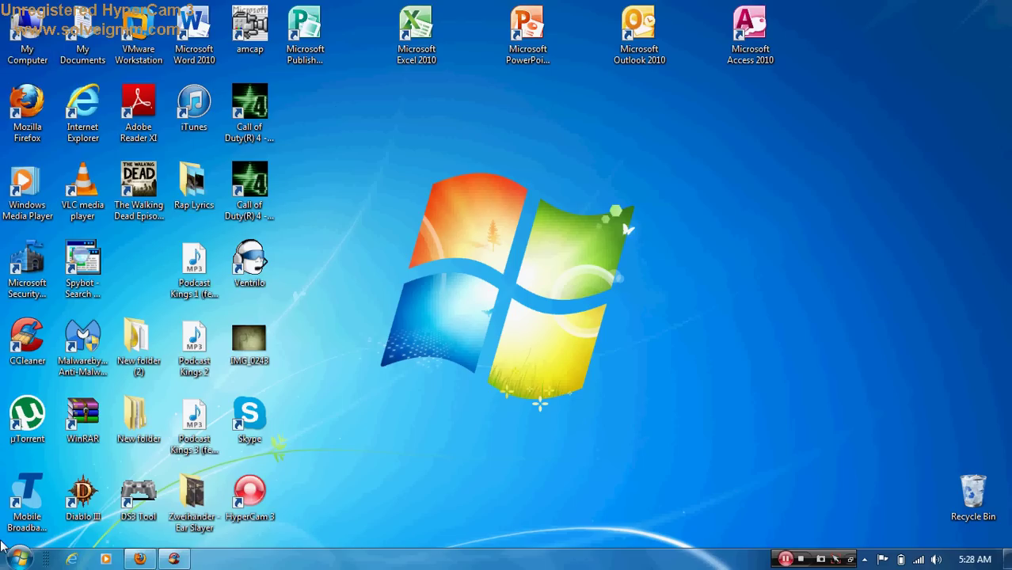
pyautogui.click(16, 560)
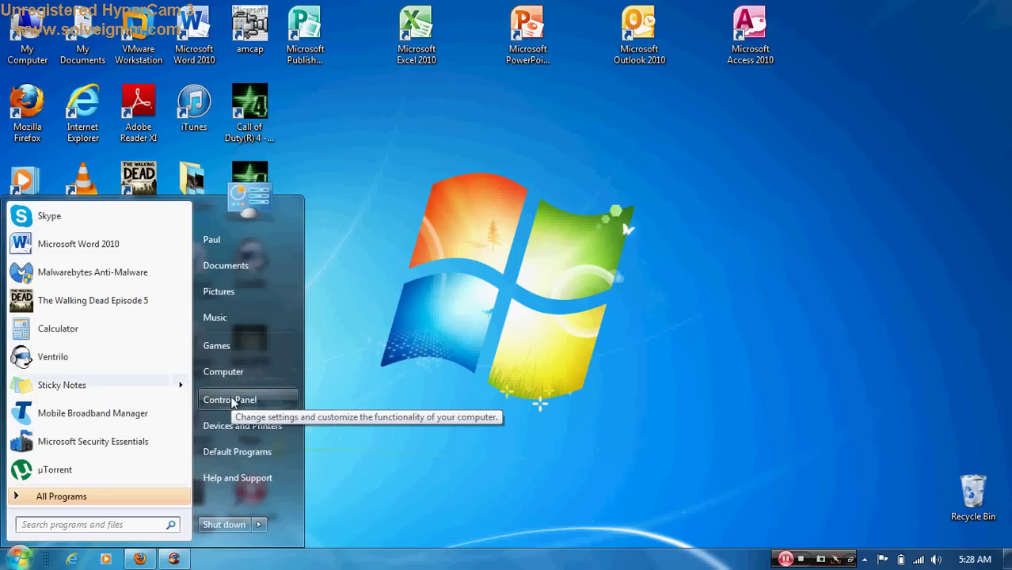
pyautogui.press('Escape')
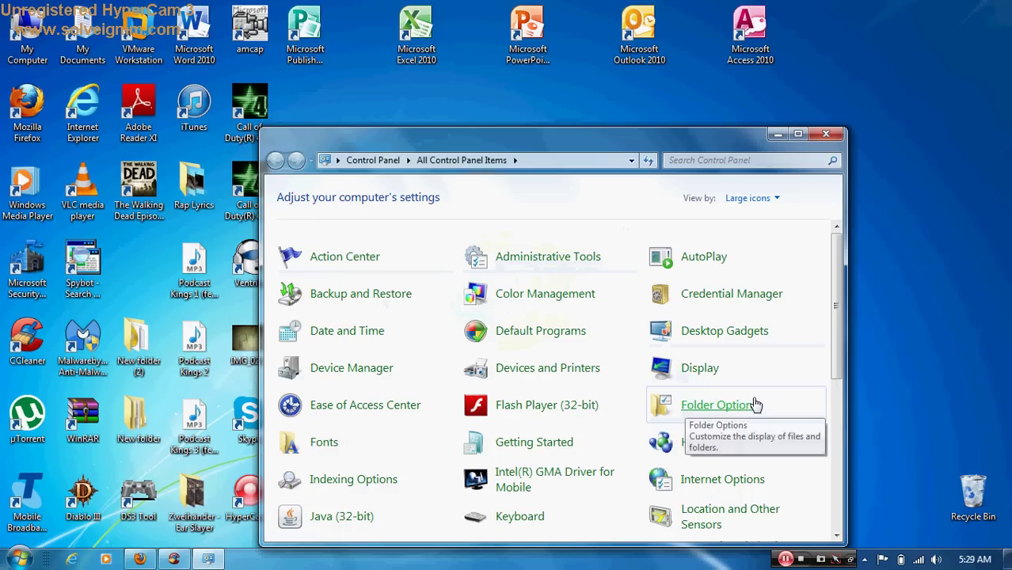
# - In Folder Options' View settings, enable and apply 'Show hidden files, folders, and drives'
pyautogui.click(716, 405)
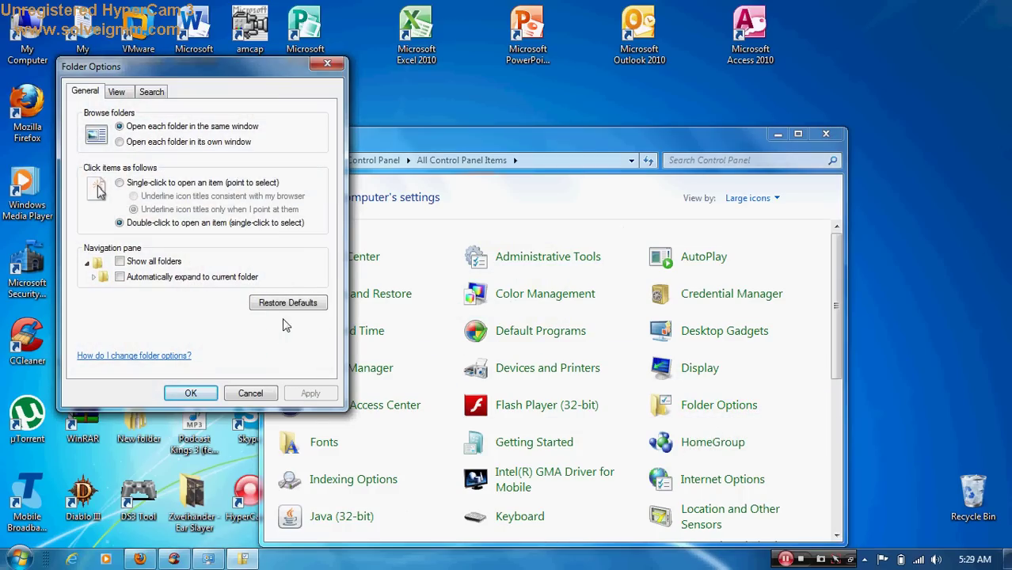
pyautogui.click(116, 92)
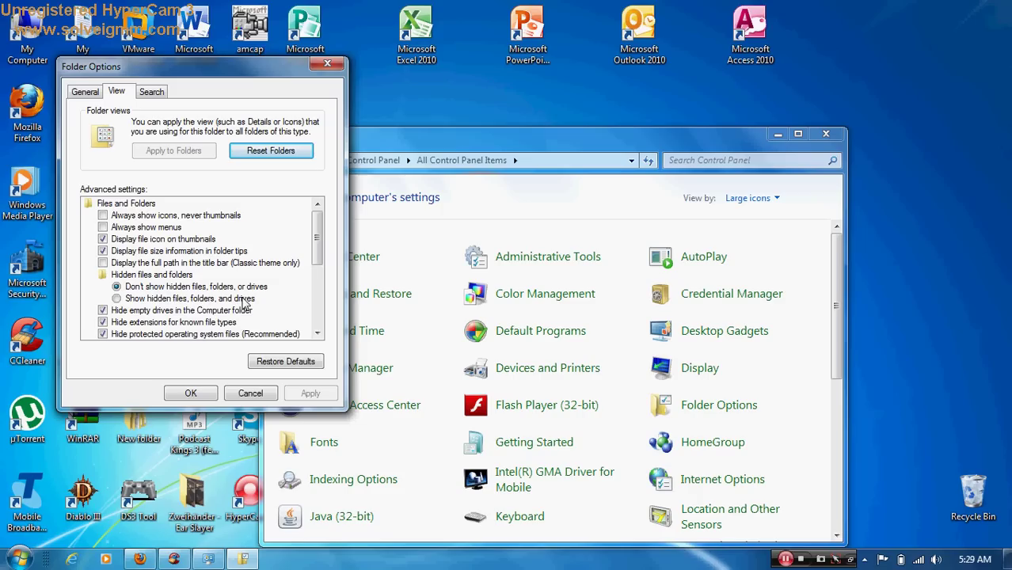
pyautogui.click(116, 299)
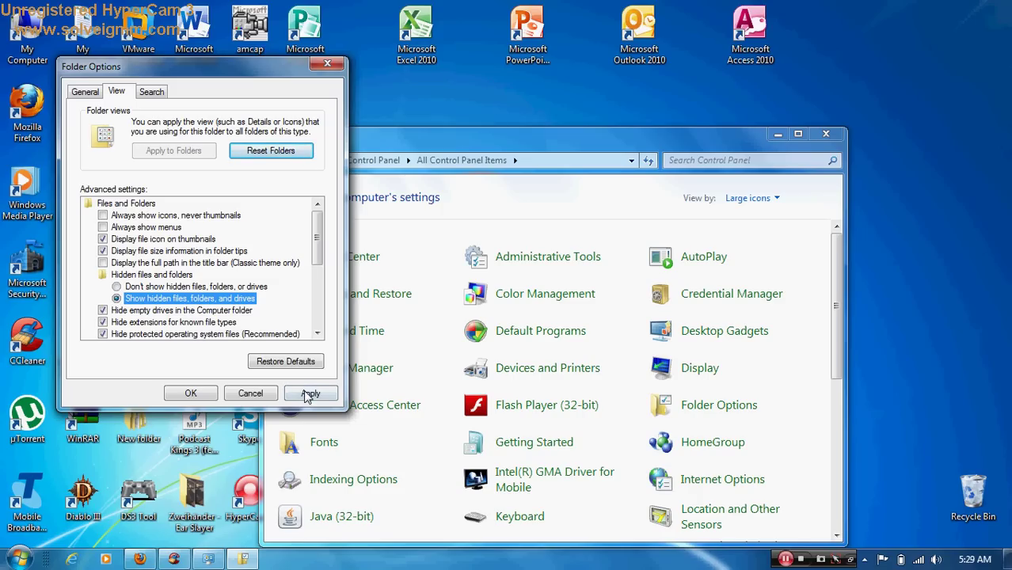
pyautogui.click(309, 394)
pyautogui.click(194, 394)
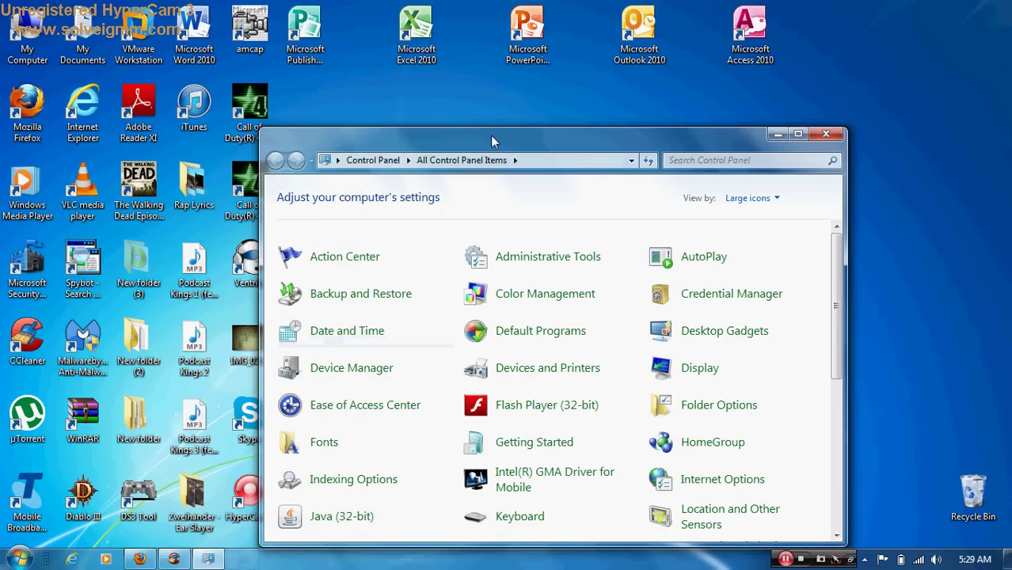
# - Open New folder (3) to confirm the PowerISO shortcut, then close it and Control Panel
pyautogui.moveTo(490, 135); pyautogui.dragTo(582, 108)
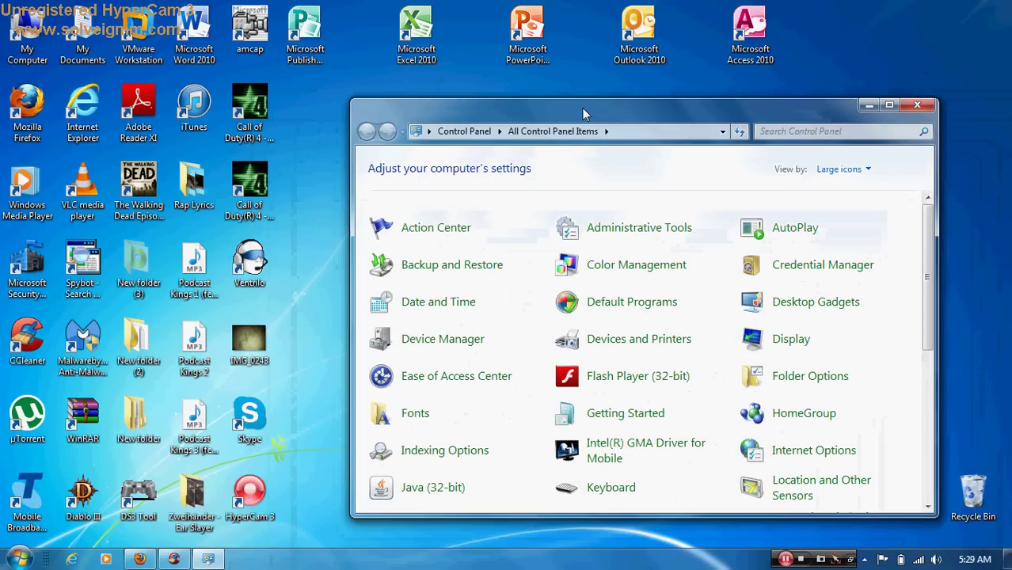
pyautogui.doubleClick(141, 271)
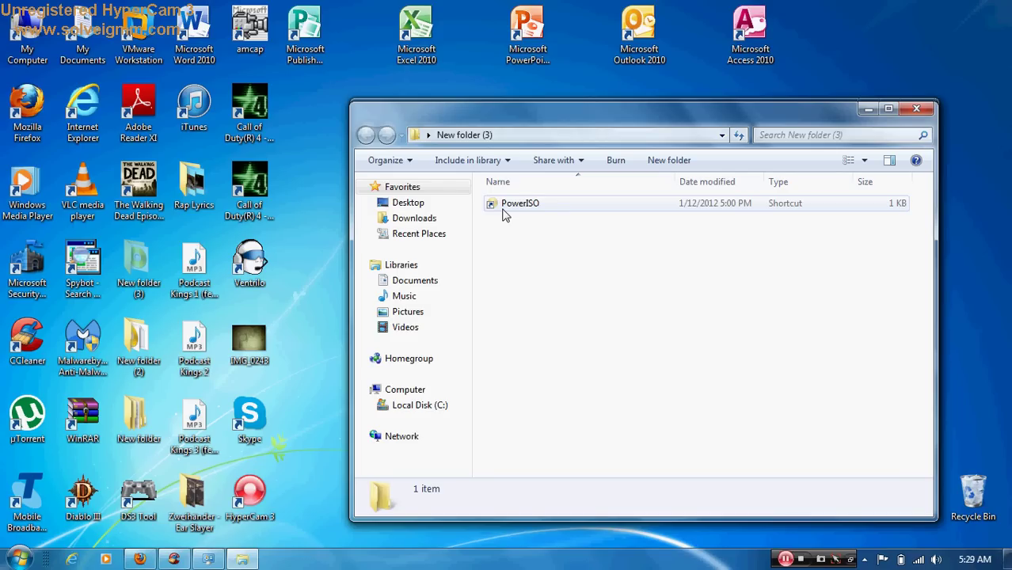
pyautogui.click(918, 107)
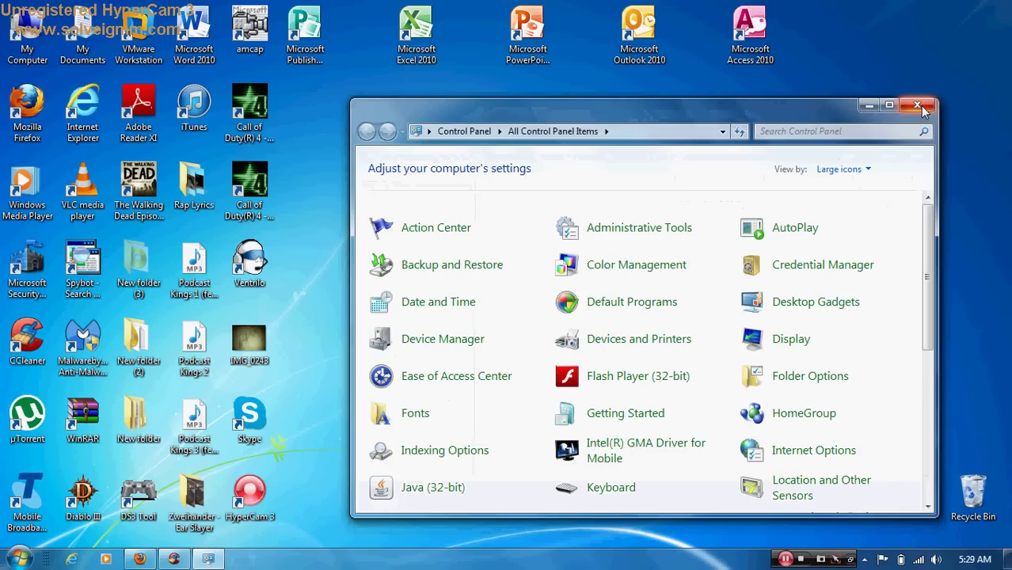
pyautogui.click(918, 106)
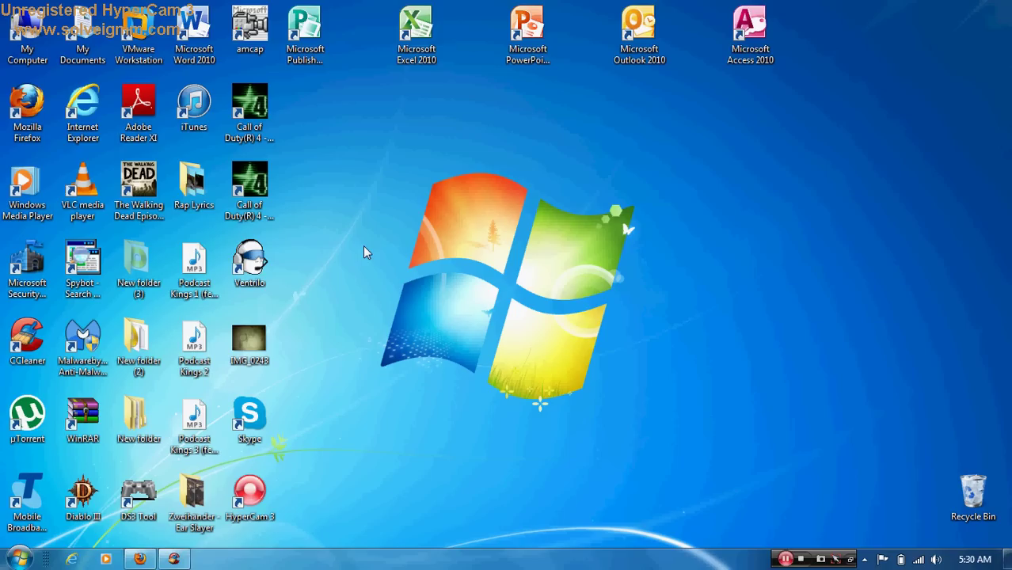
# - Clear the Hidden attribute on New folder (3) and its contents, granting administrator permission
pyautogui.click(131, 273)
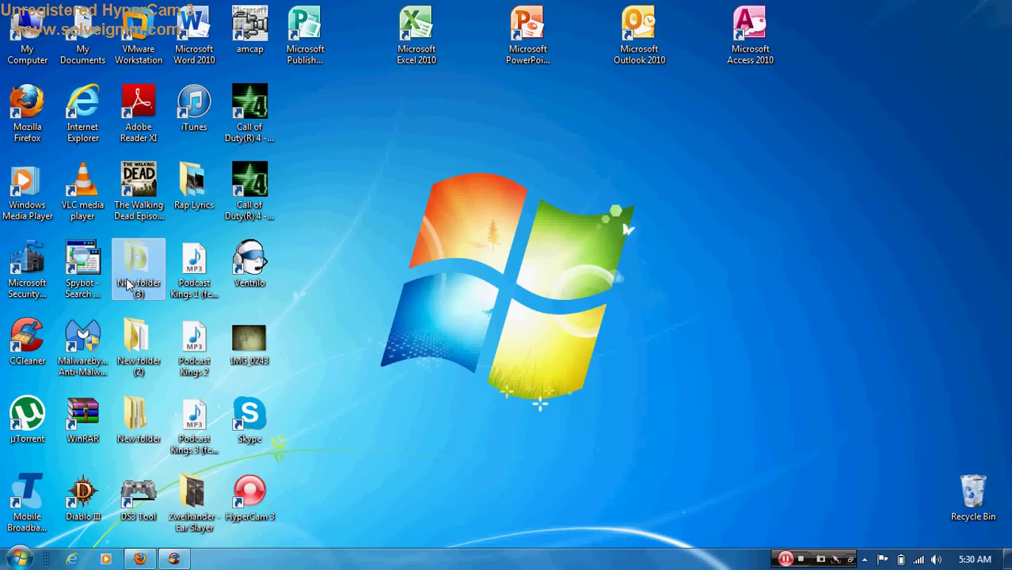
pyautogui.rightClick(127, 279)
pyautogui.click(152, 269)
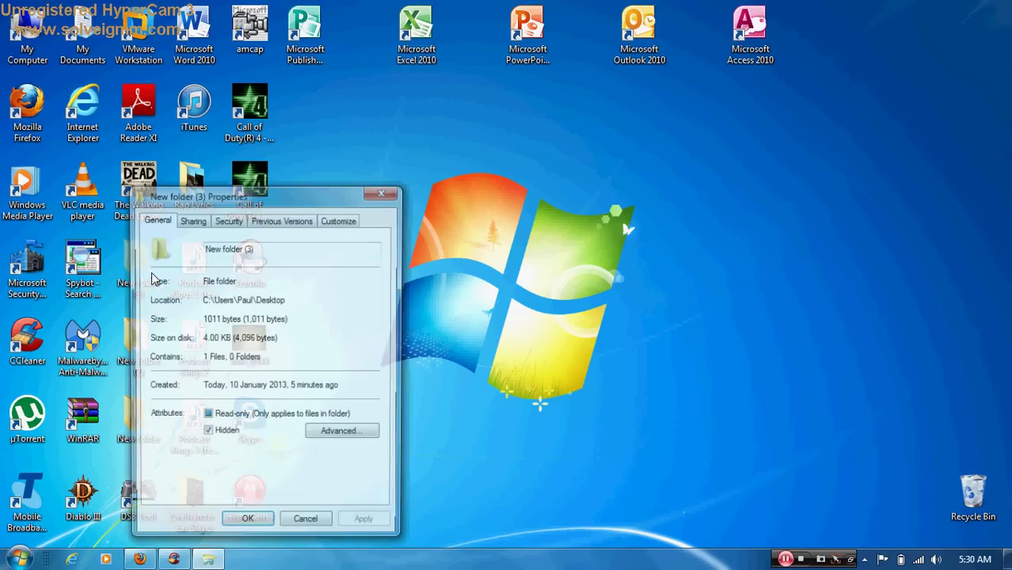
pyautogui.click(207, 434)
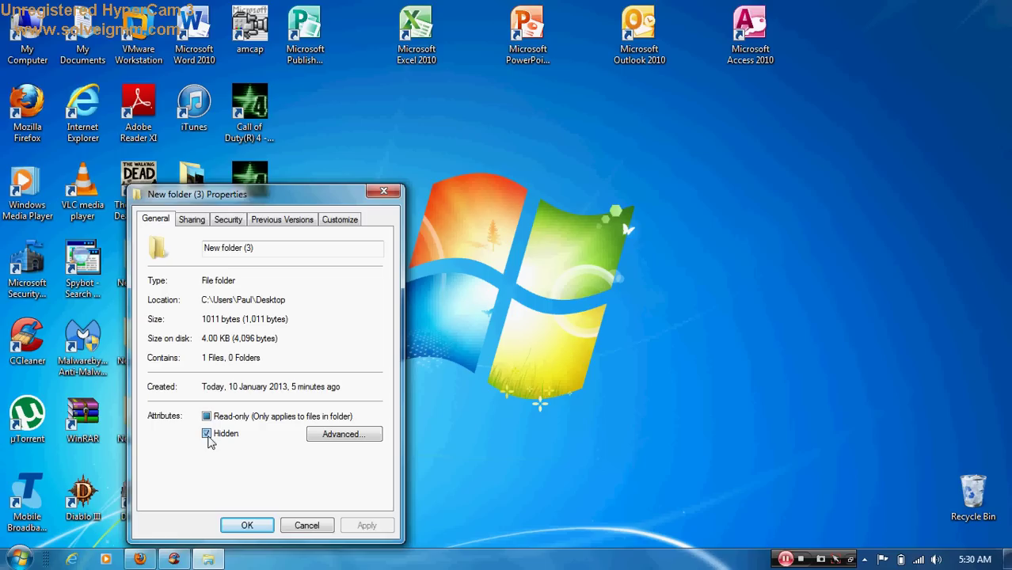
pyautogui.click(355, 532)
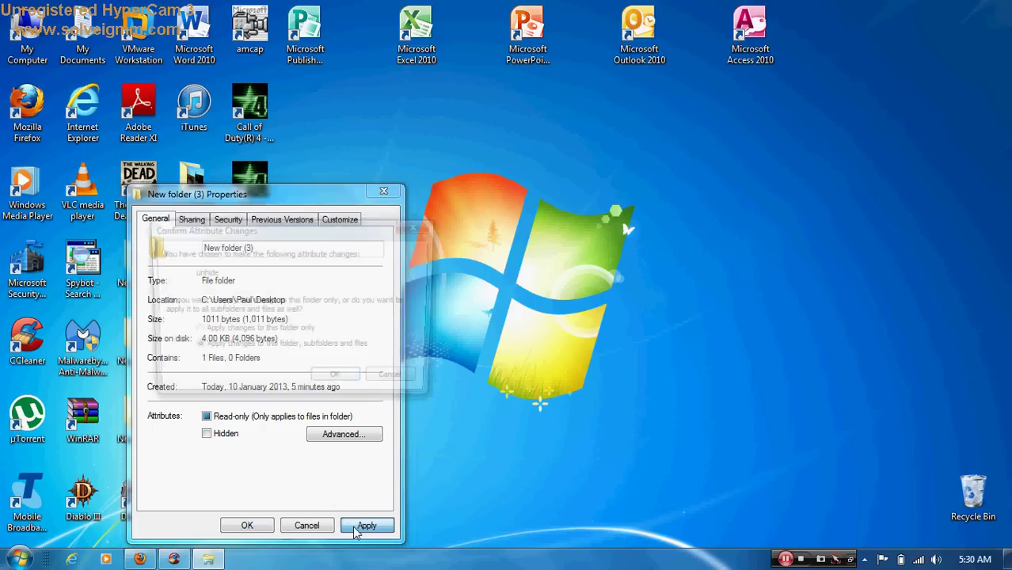
pyautogui.click(340, 384)
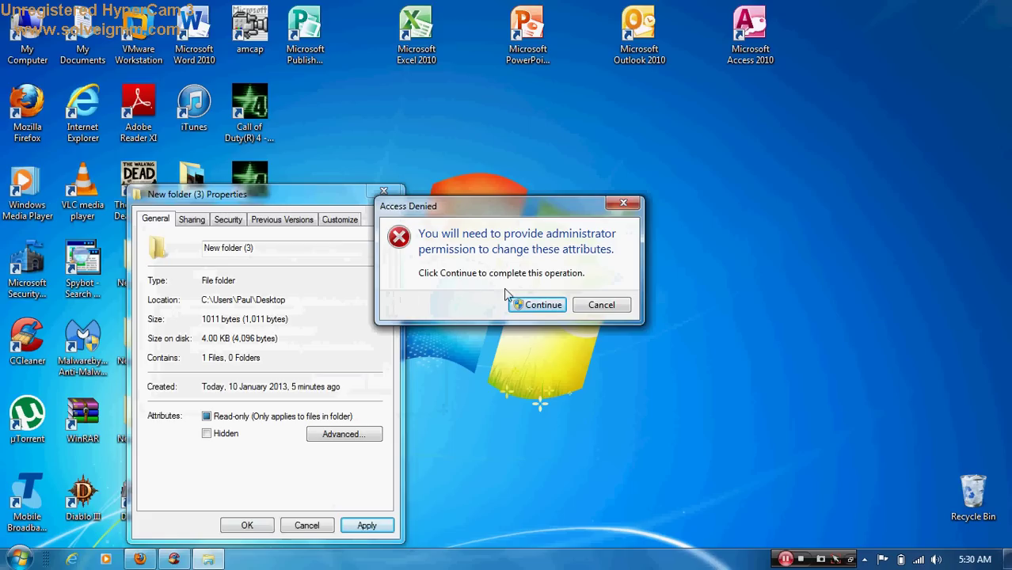
pyautogui.click(541, 308)
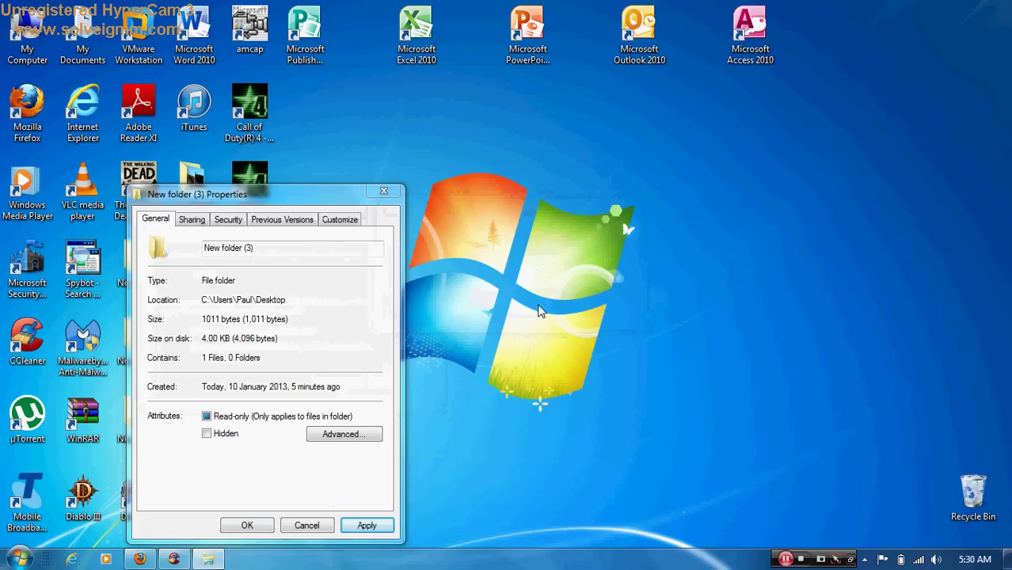
pyautogui.click(248, 527)
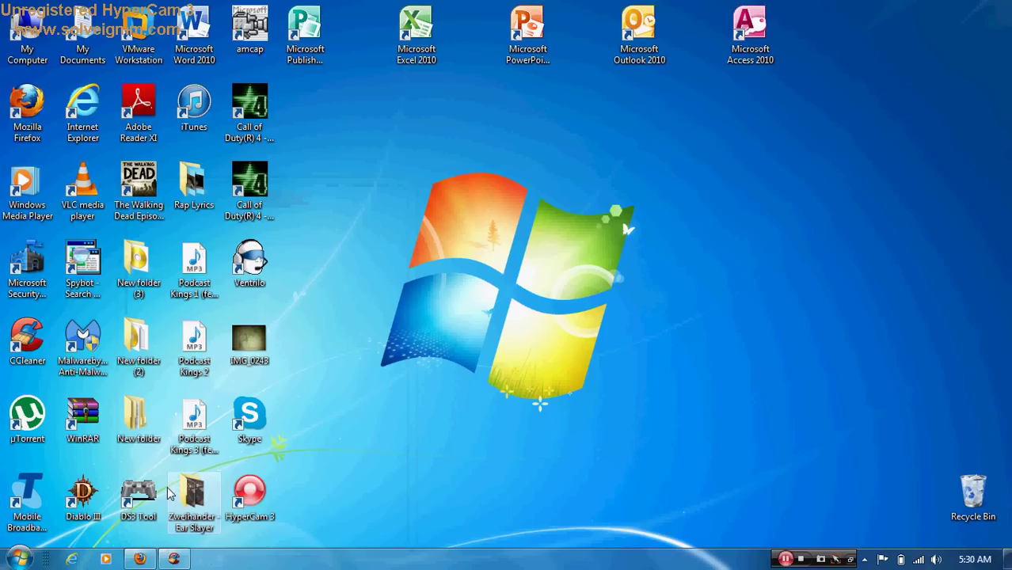